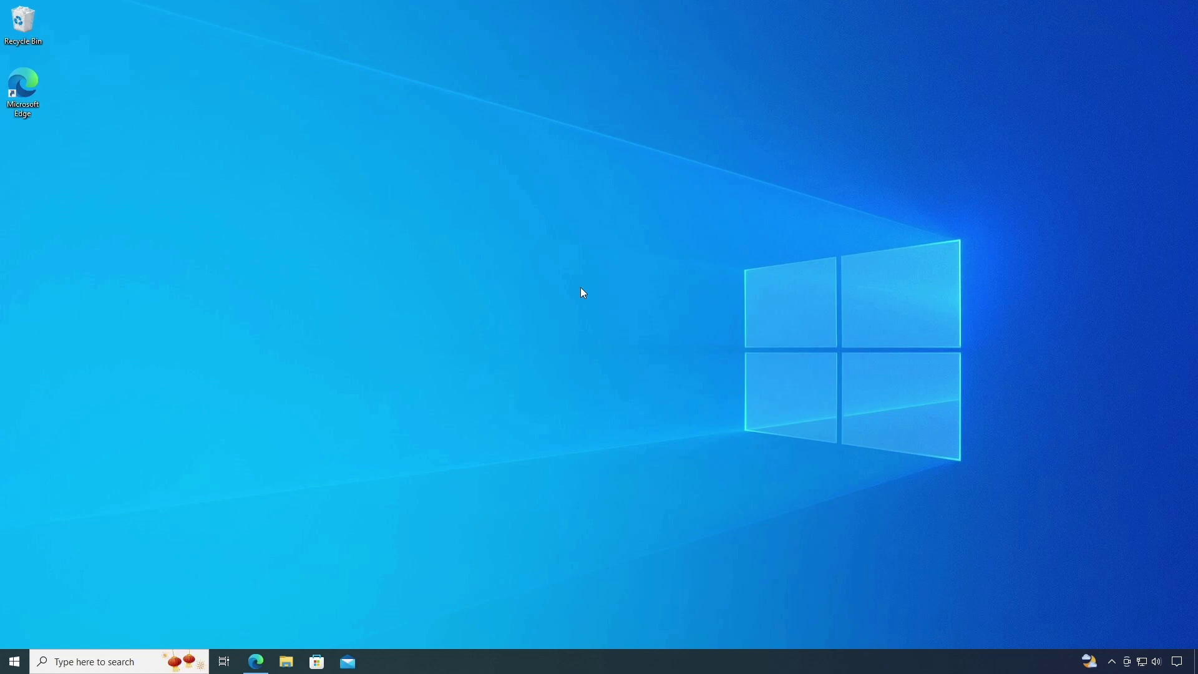
- In Edge, search Bing for 'rufus all version' and open the rufus.ie downloads page
left_click(254, 661)
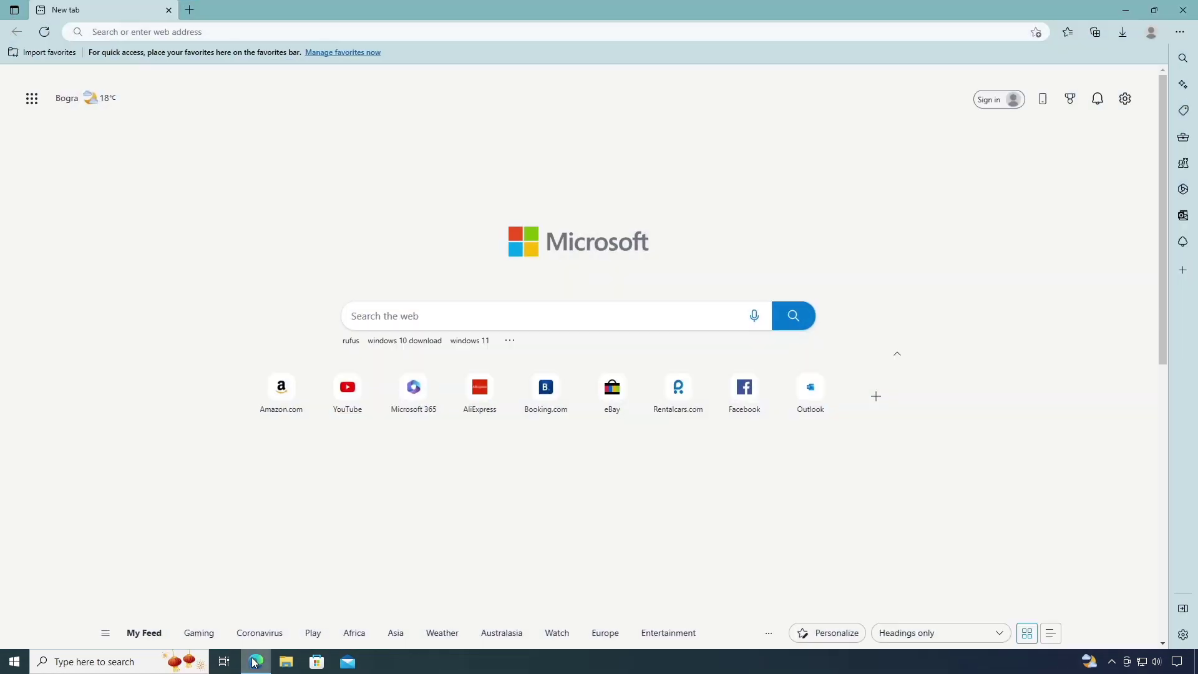
left_click(220, 32)
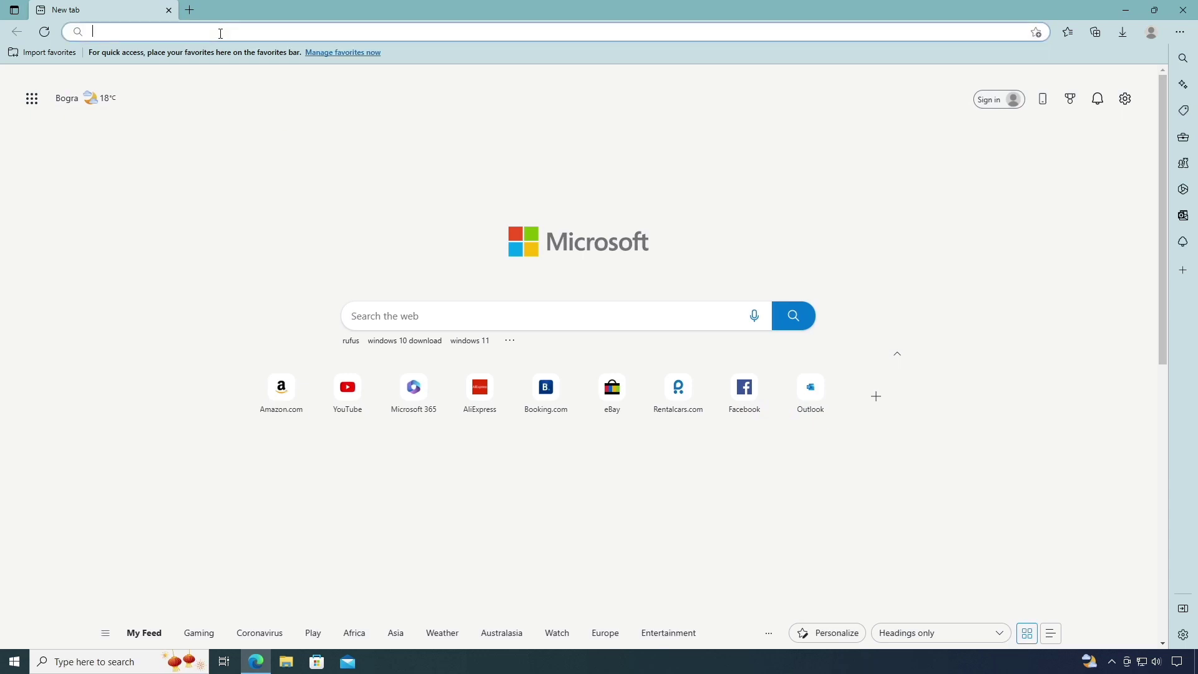
type("rufu")
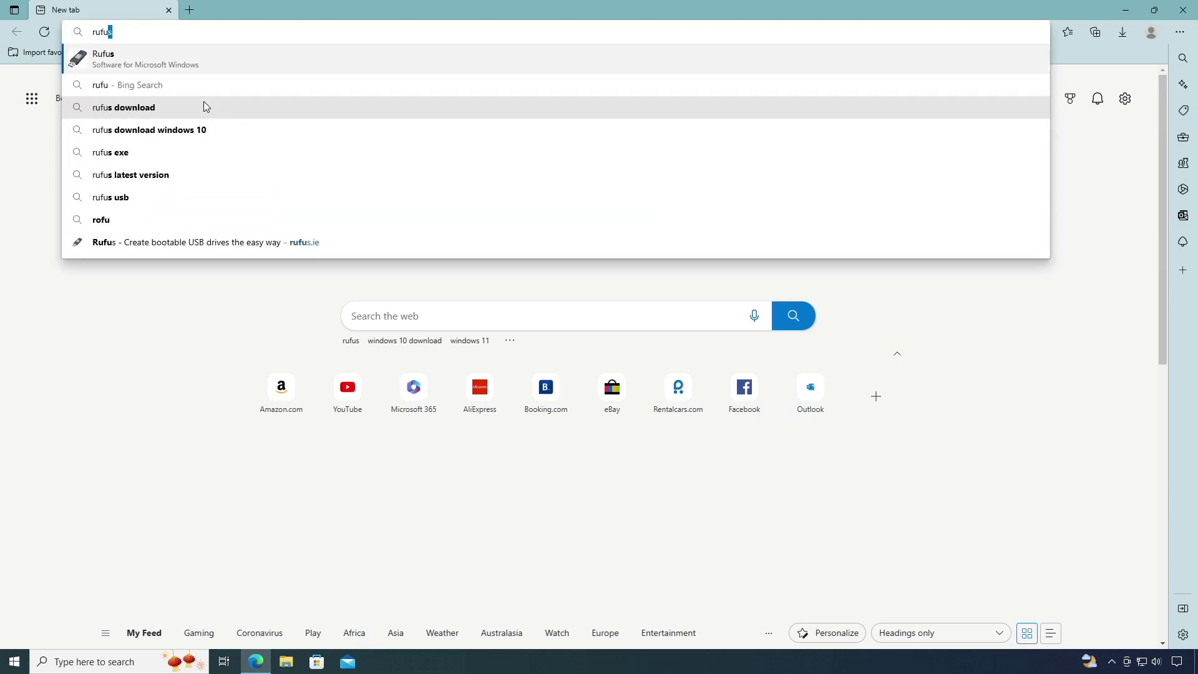
type("s all v")
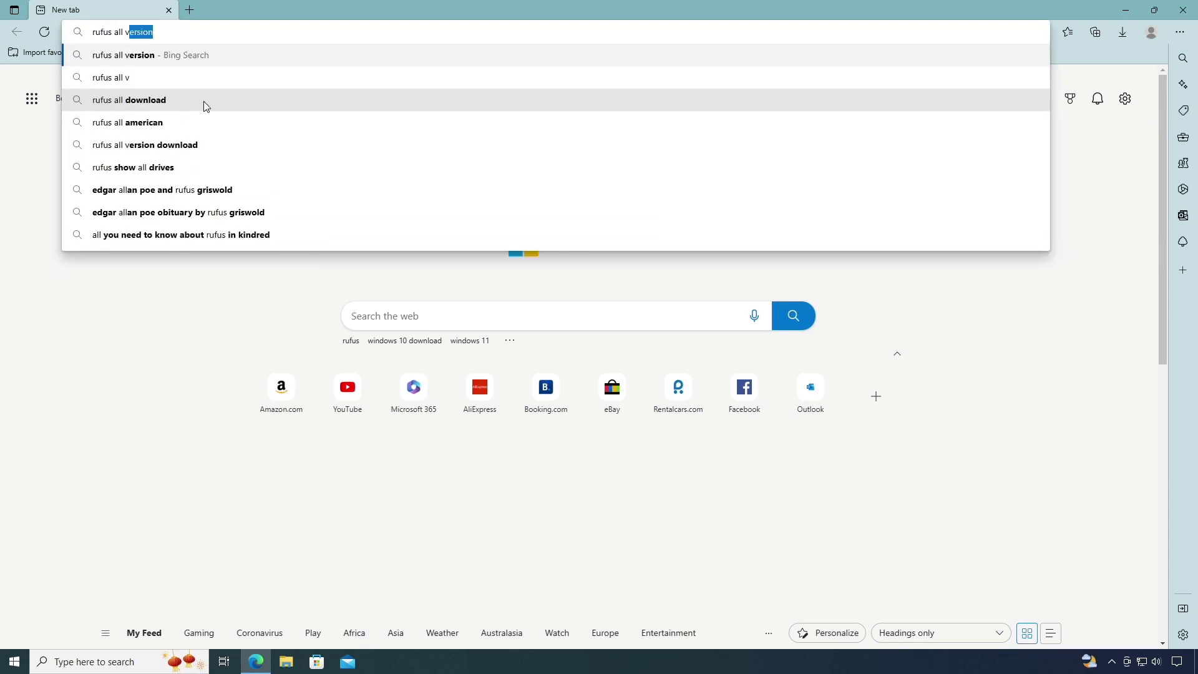
type("ersion")
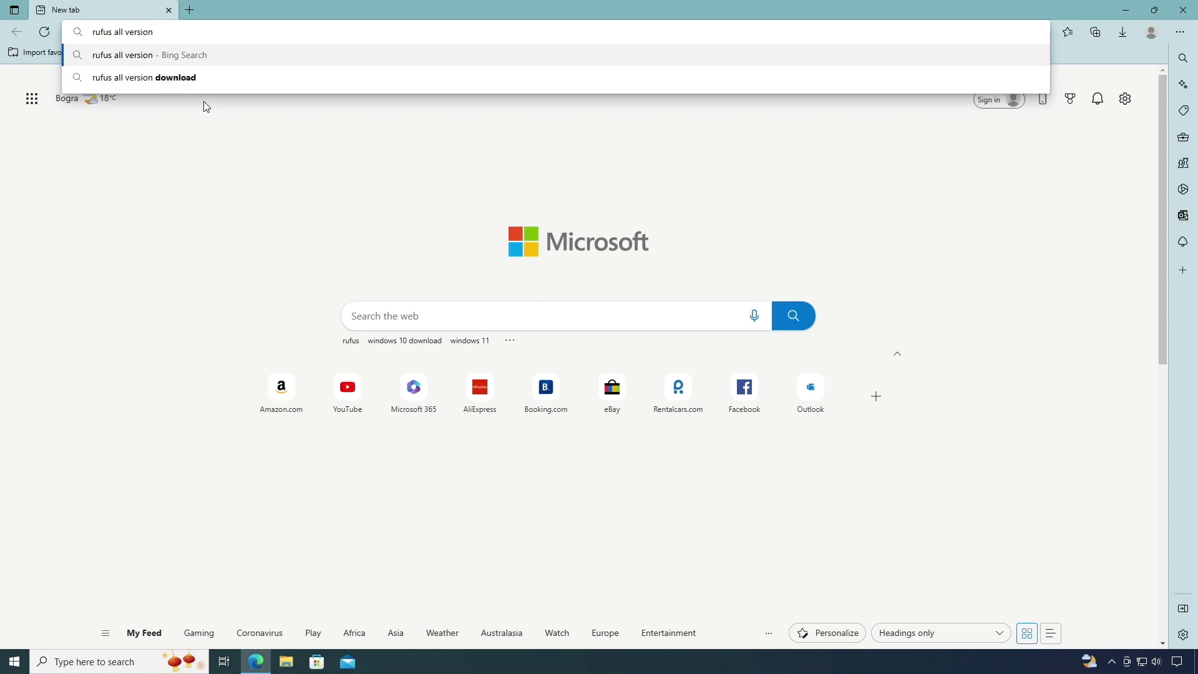
key("Return")
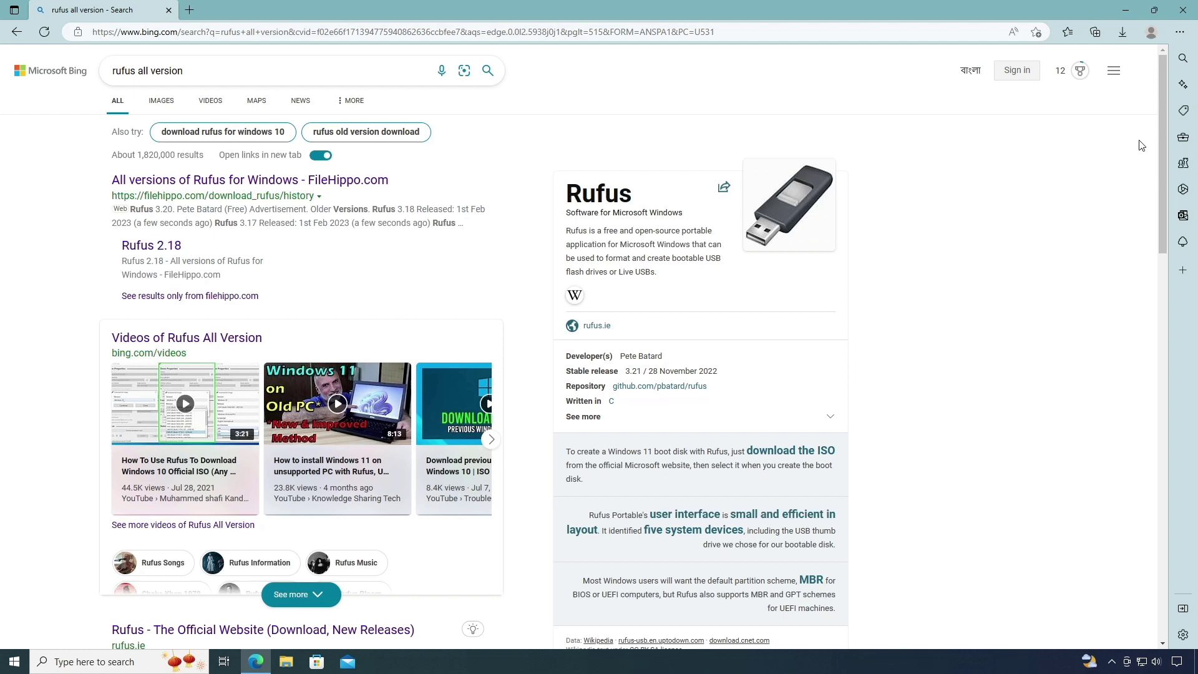
left_click_drag(1165, 114, 1140, 329)
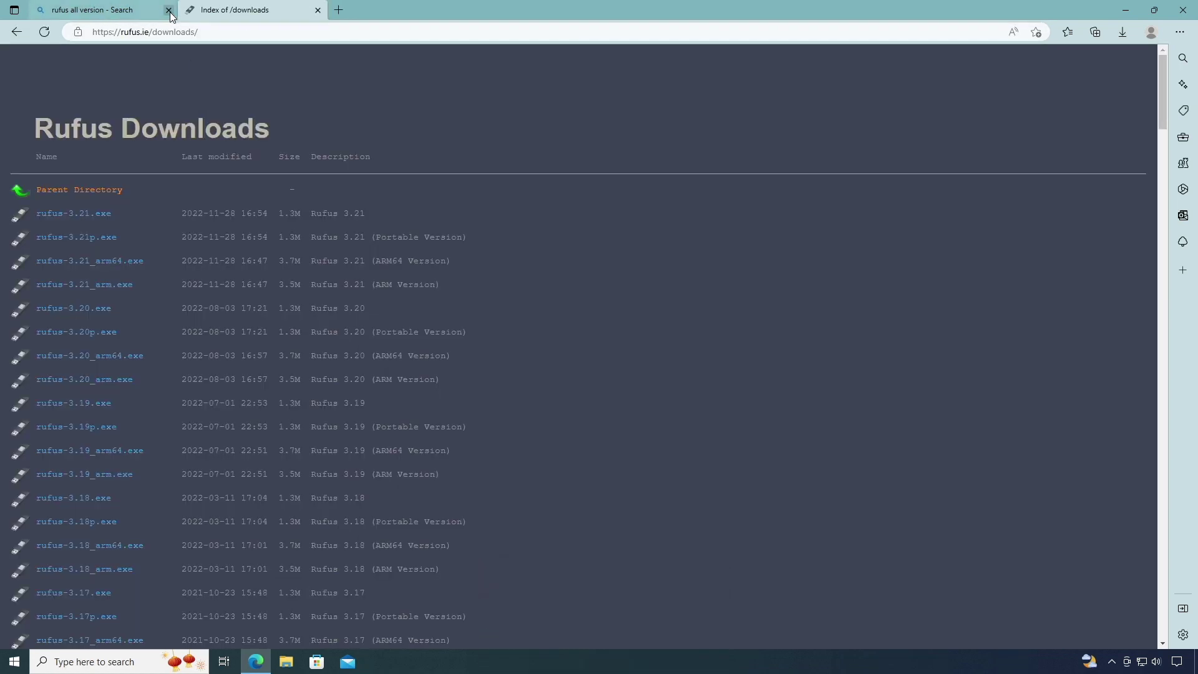
- Download the portable rufus-3.18p.exe from the rufus.ie downloads list, then minimize Edge
left_click(169, 10)
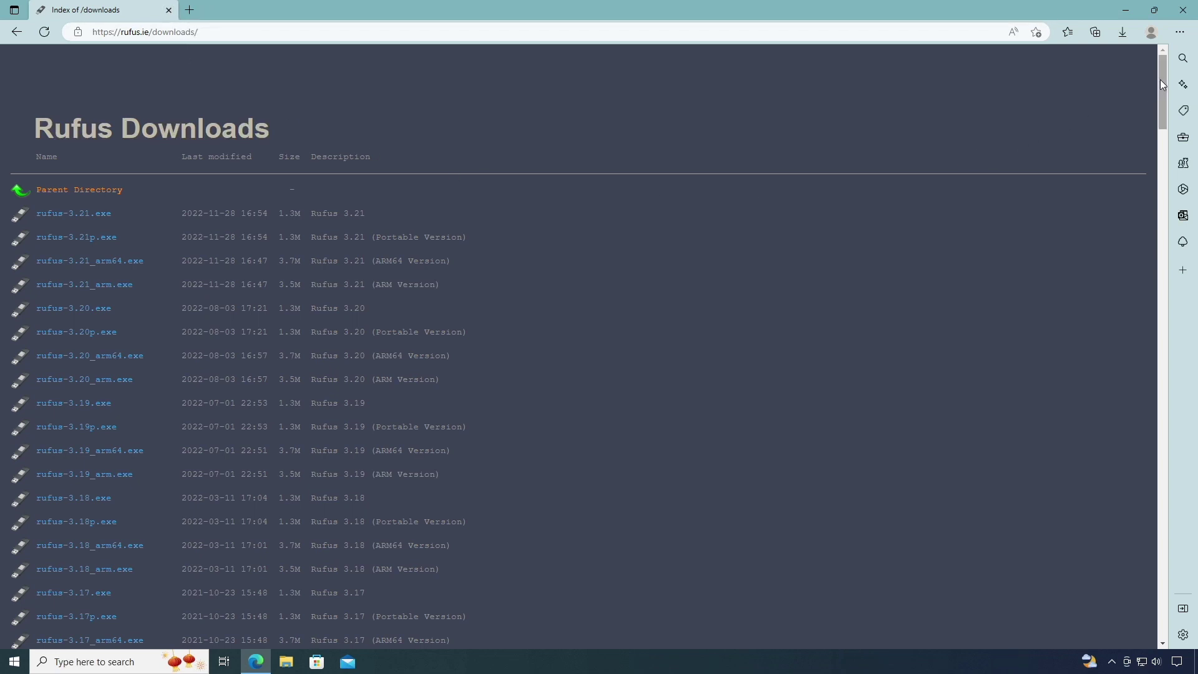
left_click_drag(1159, 80, 1163, 96)
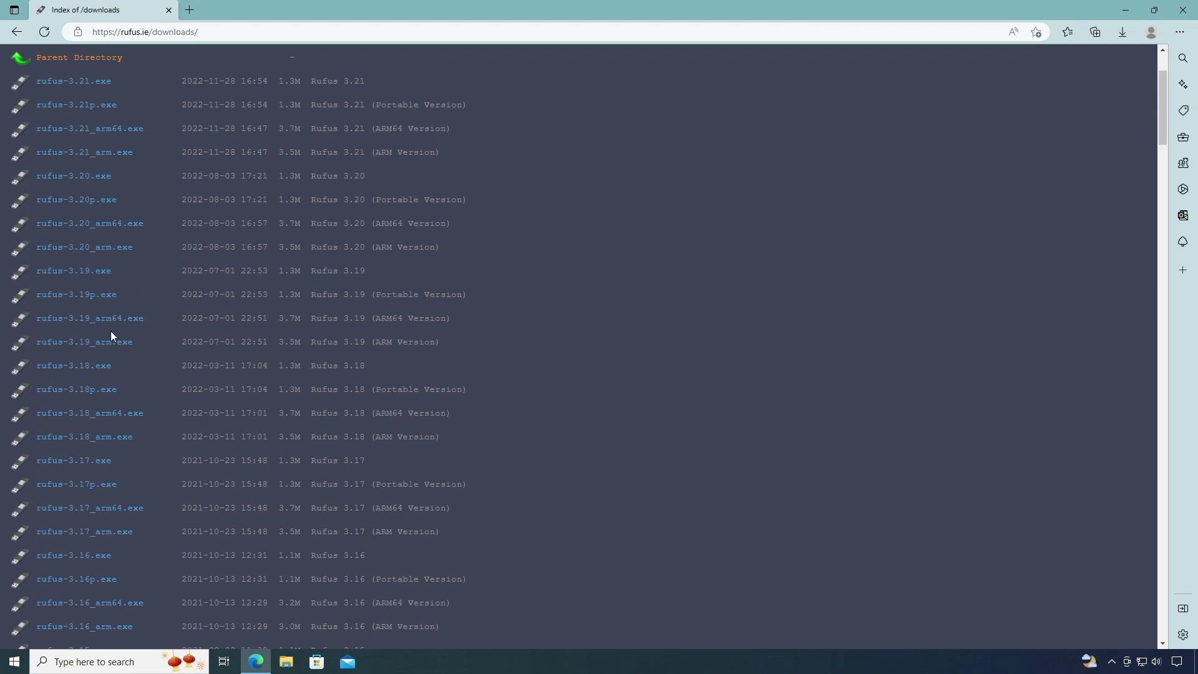
left_click(83, 395)
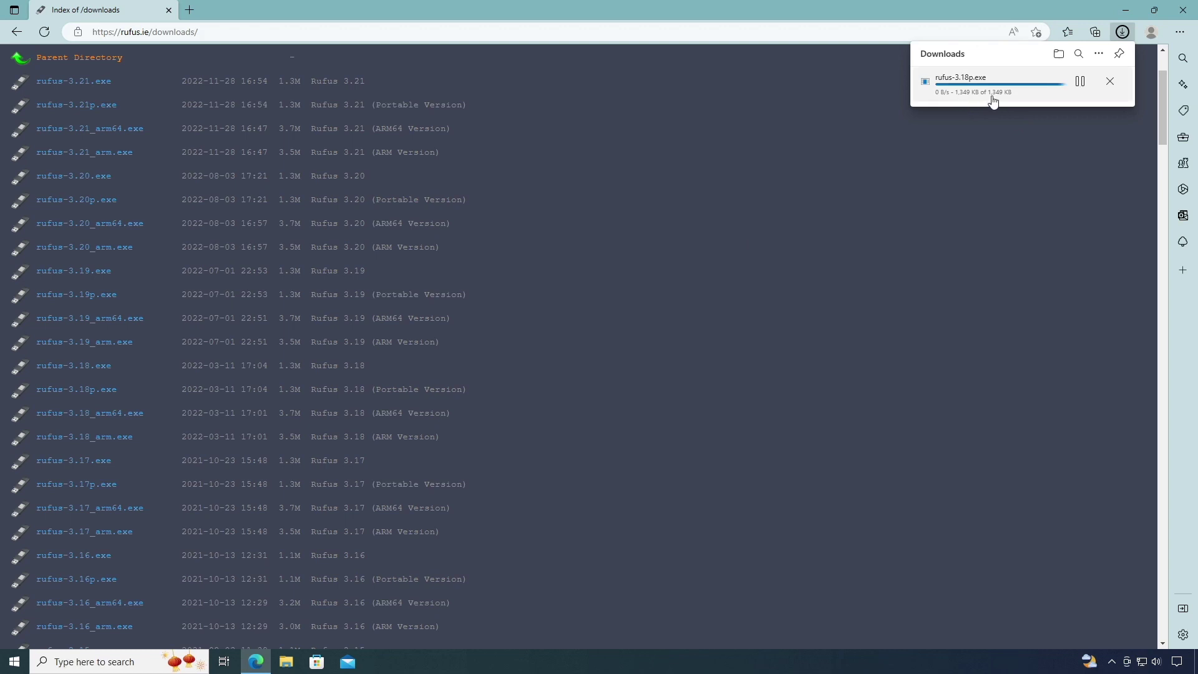
left_click(1134, 16)
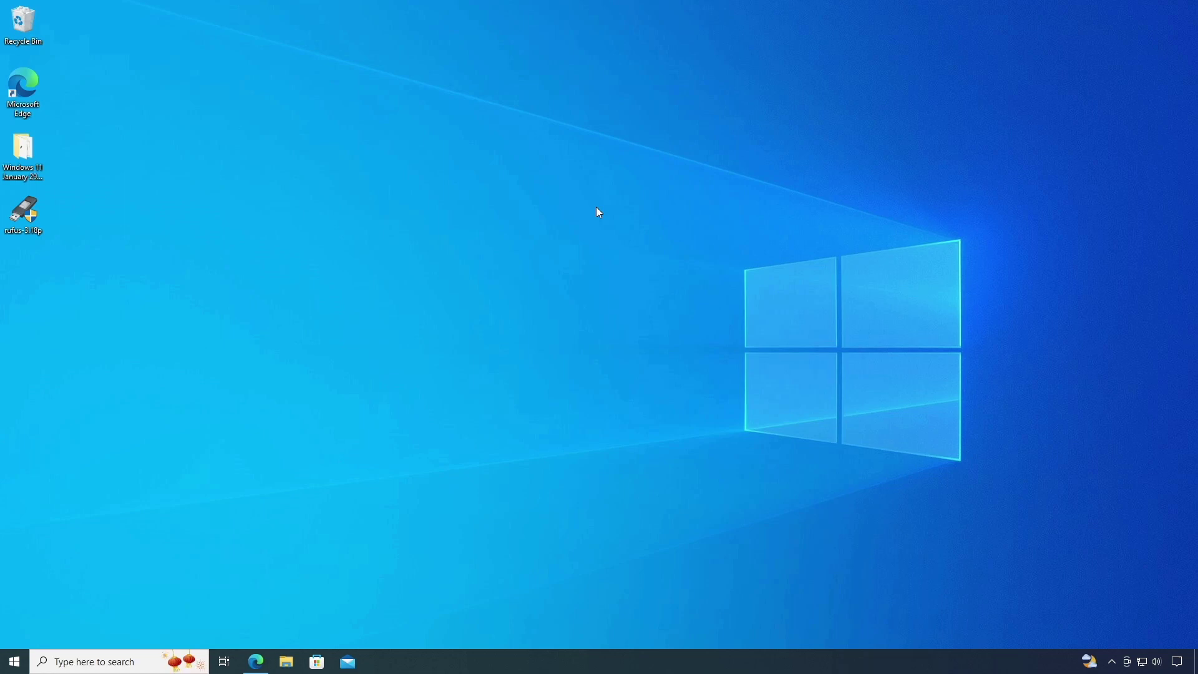
double_click(22, 152)
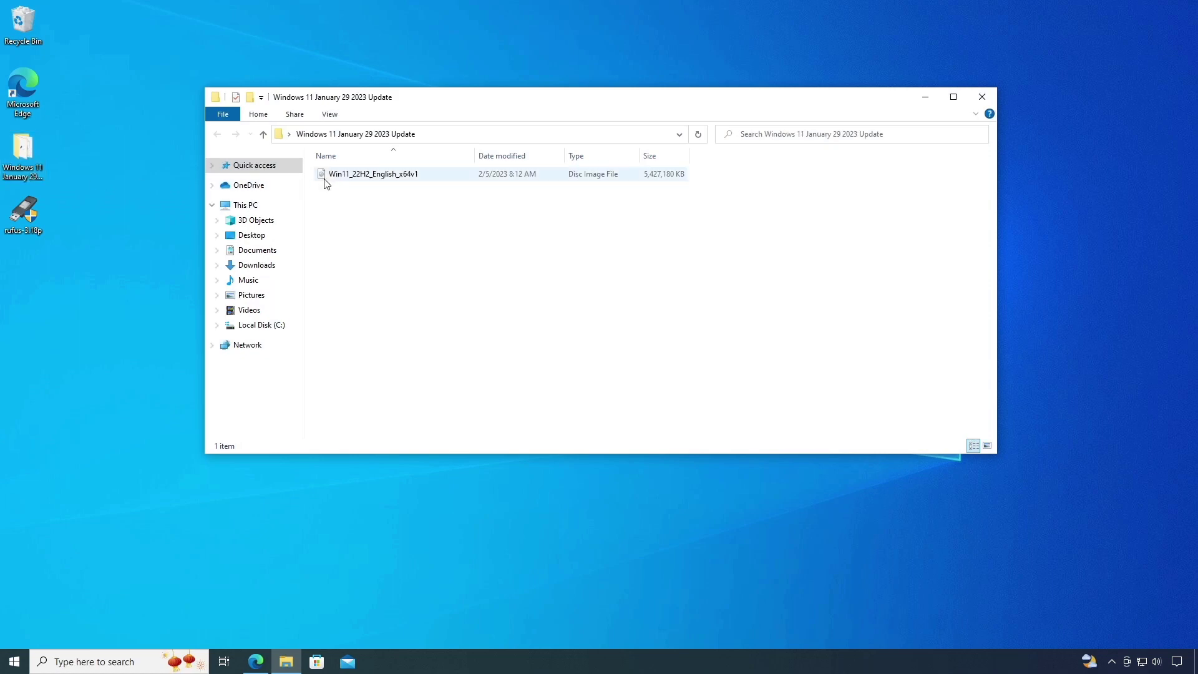
left_click(342, 180)
mouse_move(386, 181)
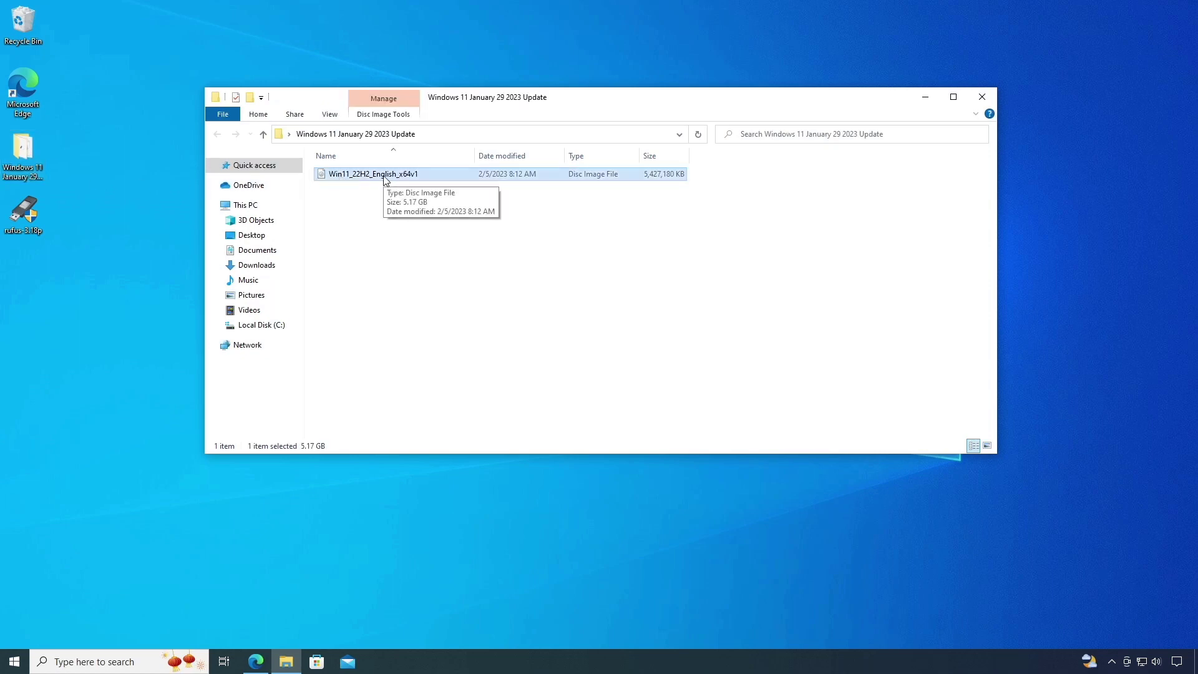
left_click(982, 97)
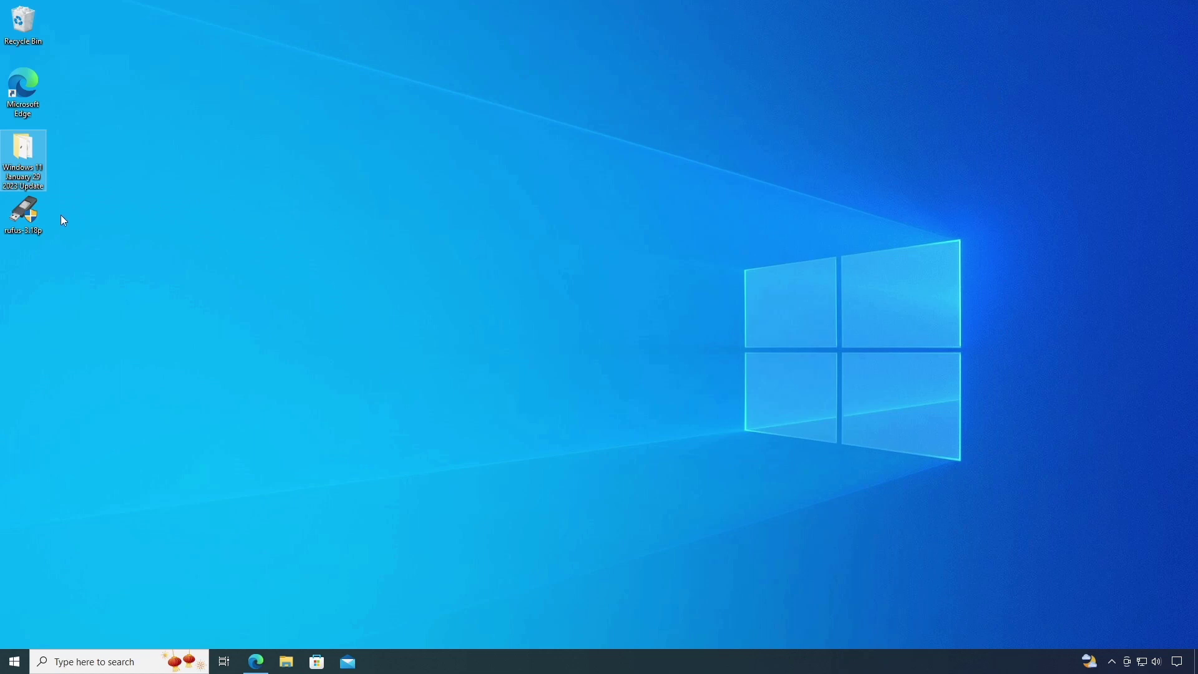
- Launch rufus-3.18p from the desktop with admin permission and decline online update checks
left_click(27, 219)
double_click(28, 220)
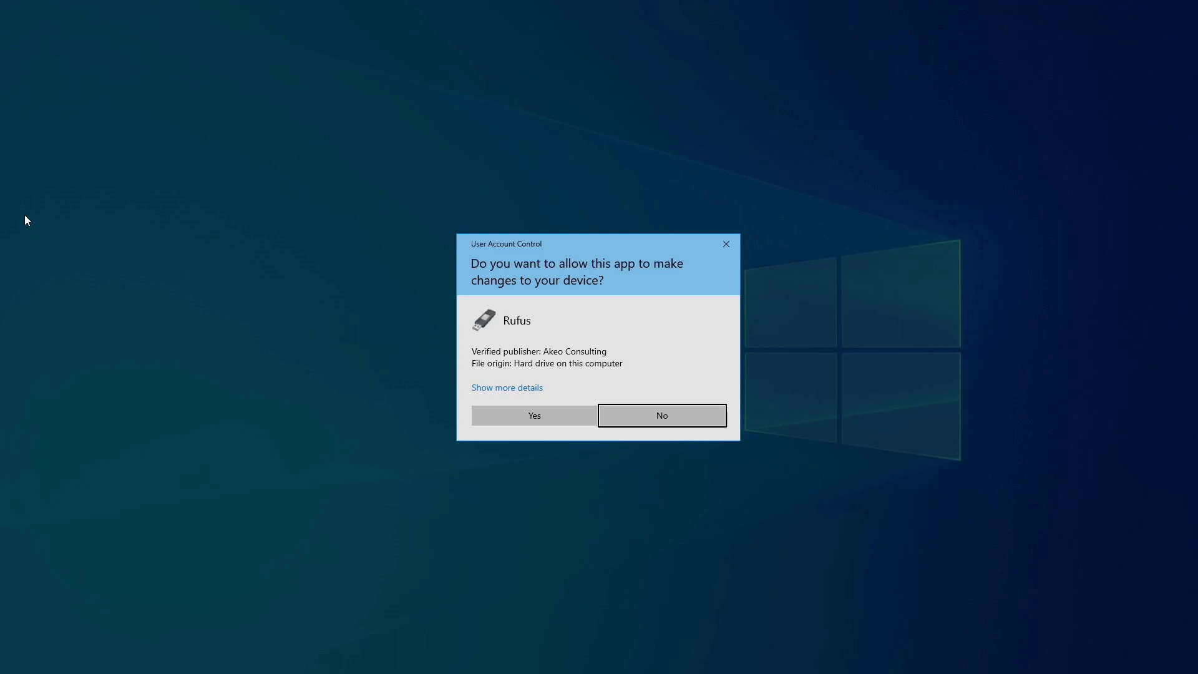
left_click(528, 418)
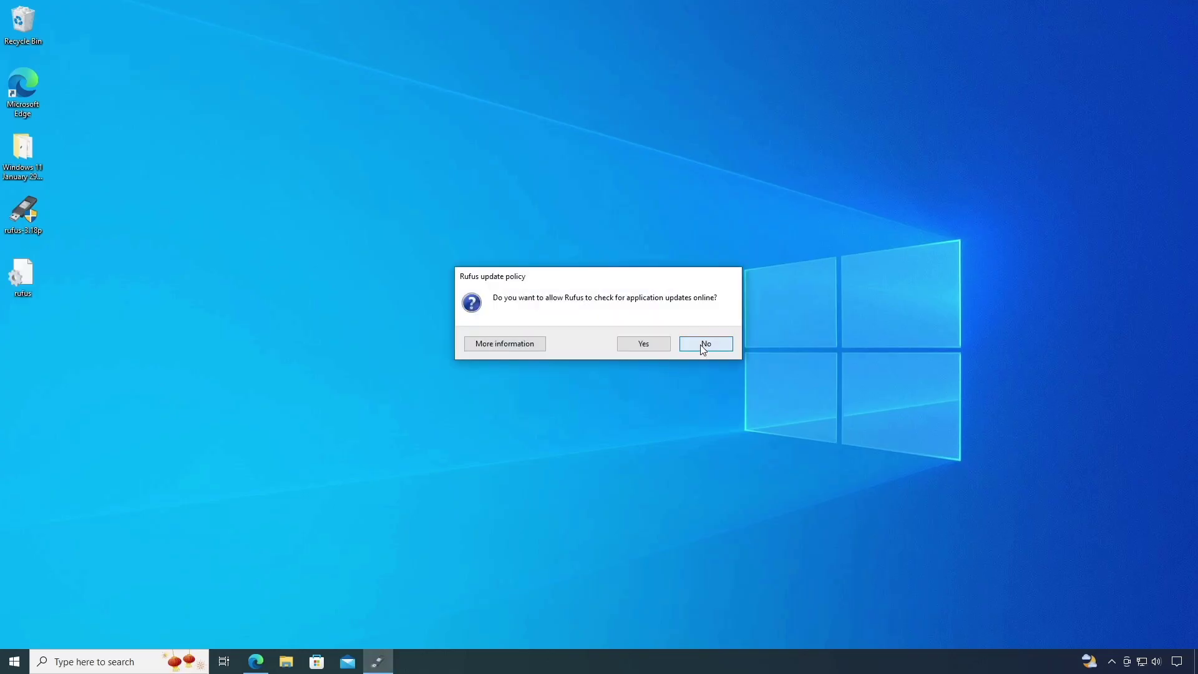
left_click(700, 344)
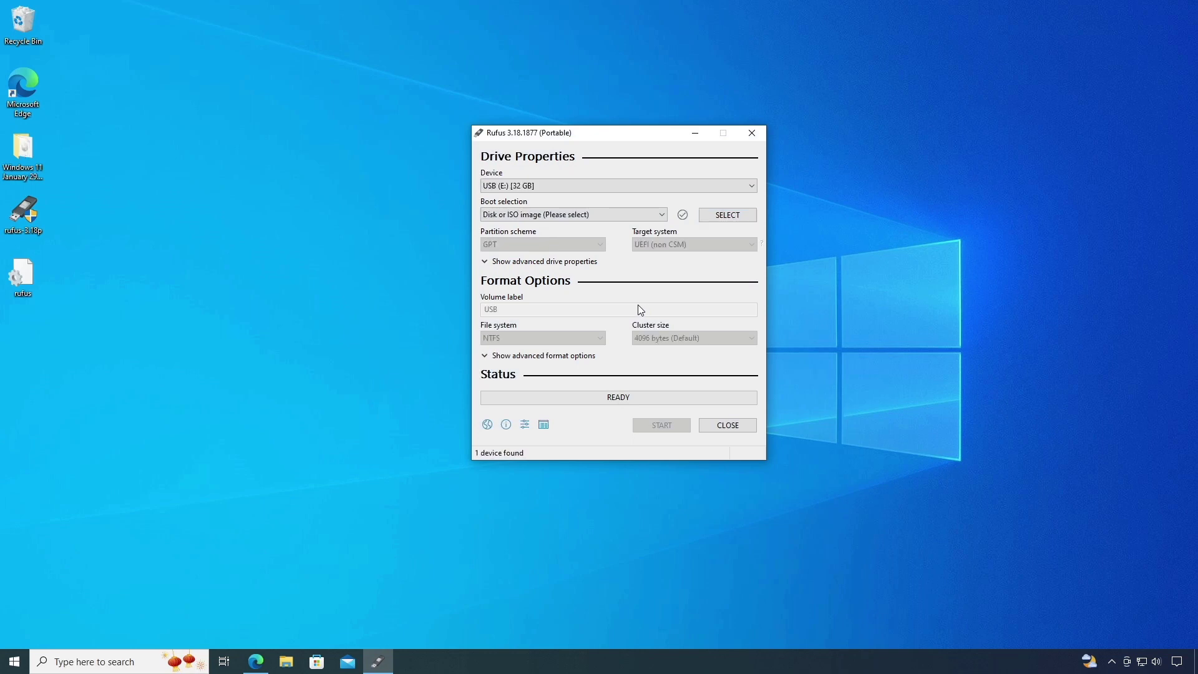
left_click(283, 662)
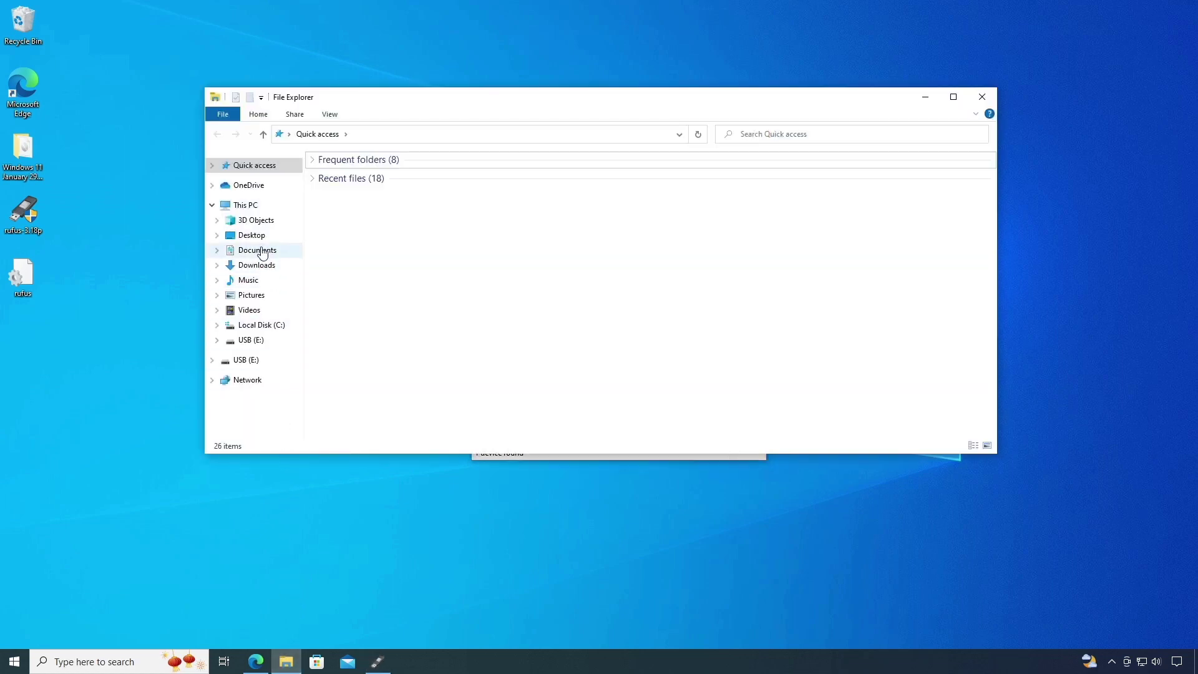
left_click(245, 204)
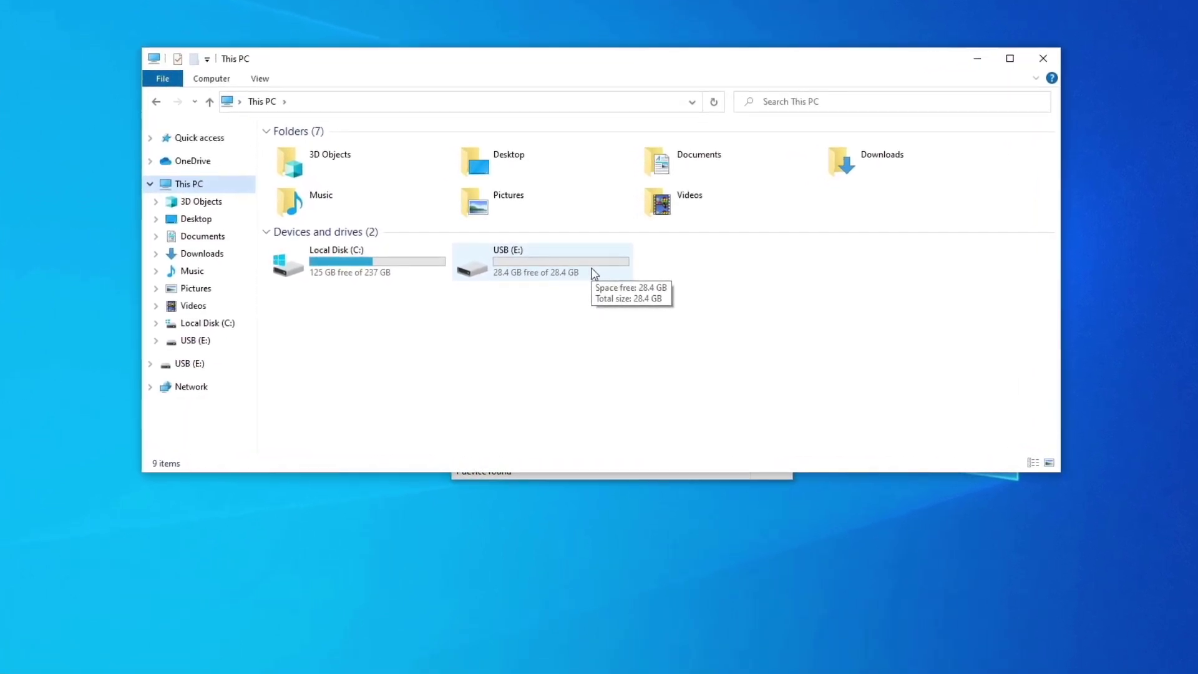
left_click(1042, 60)
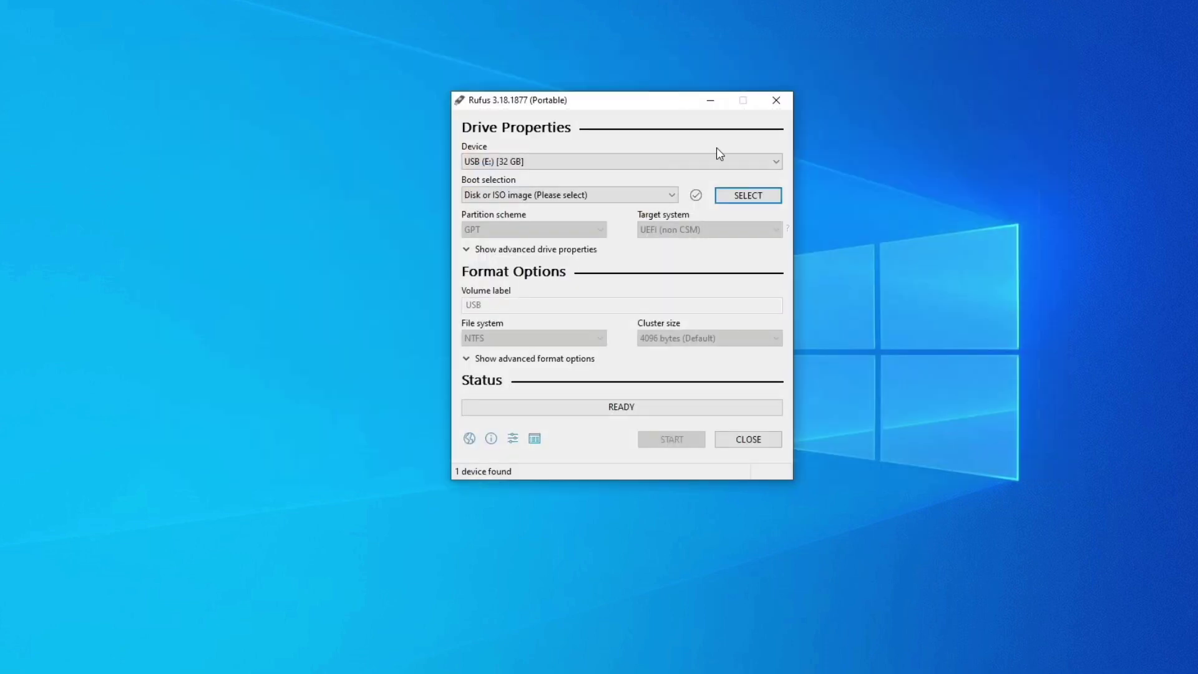
- Target USB (E:) 32 GB and load Win11_22H2_English_x64v1.iso from the Windows 11 update folder
left_click(578, 166)
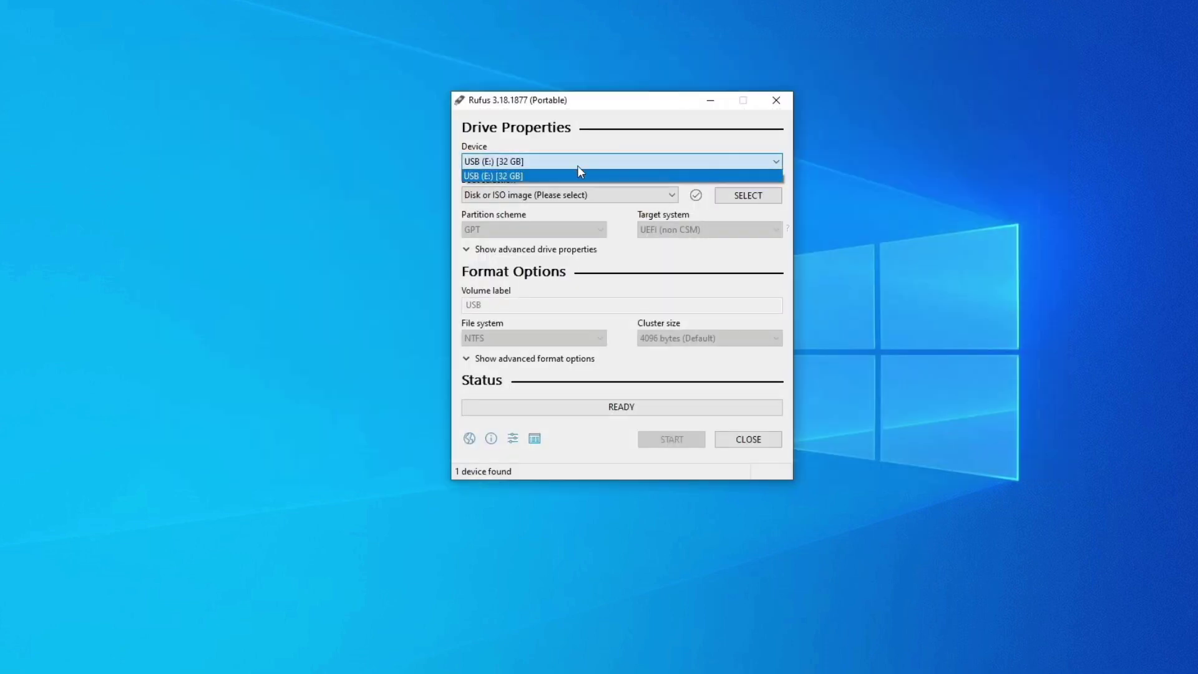
left_click(522, 177)
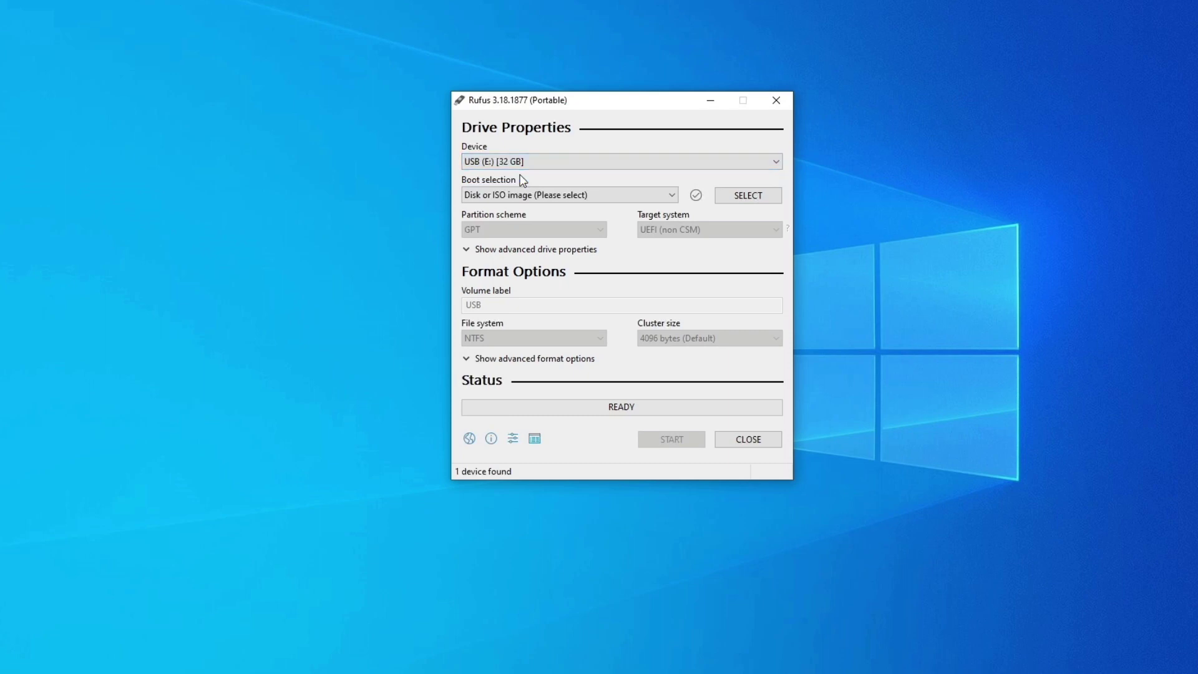
left_click(733, 198)
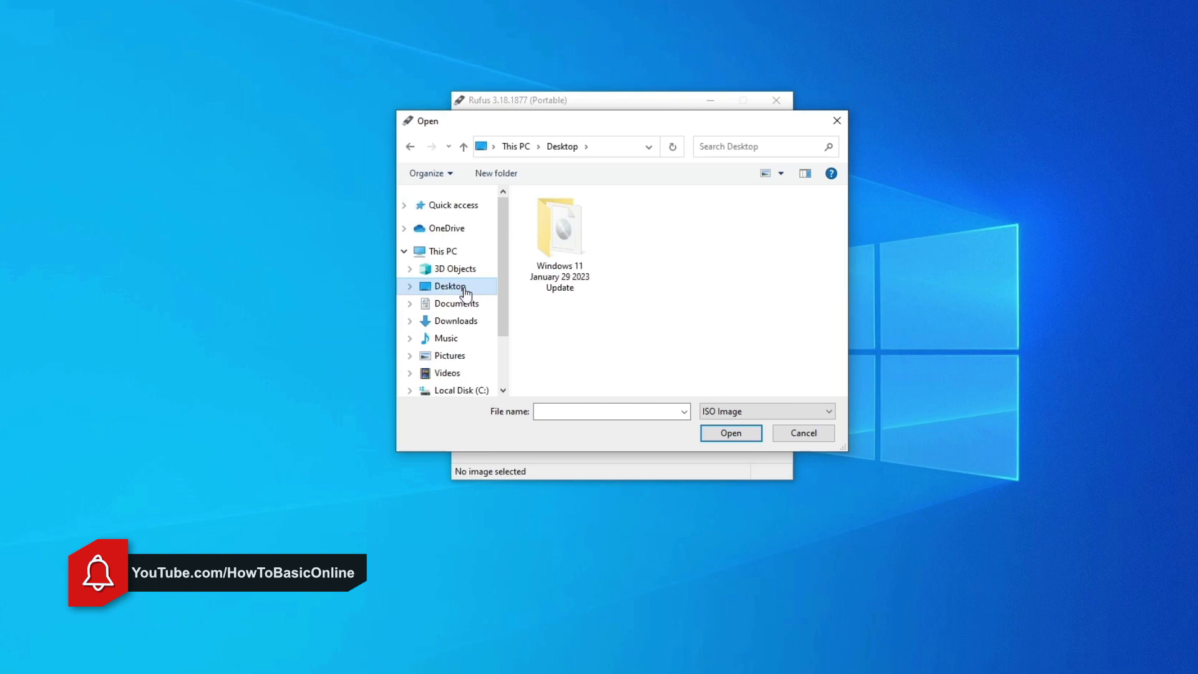
double_click(570, 239)
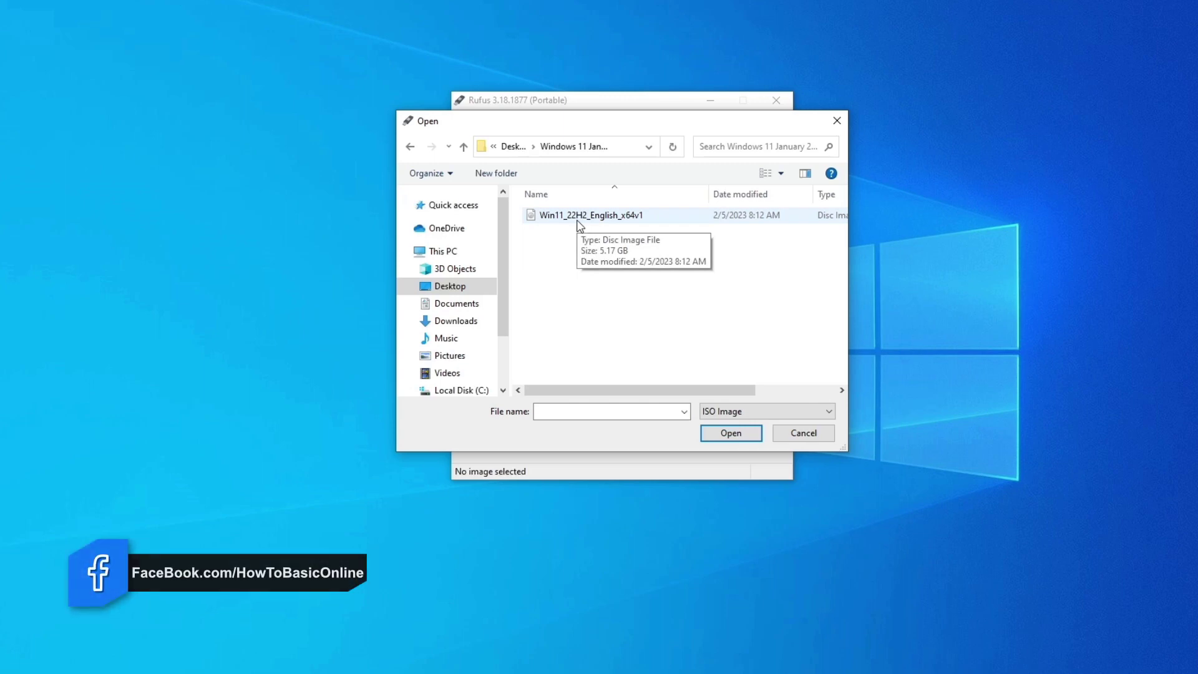
double_click(579, 217)
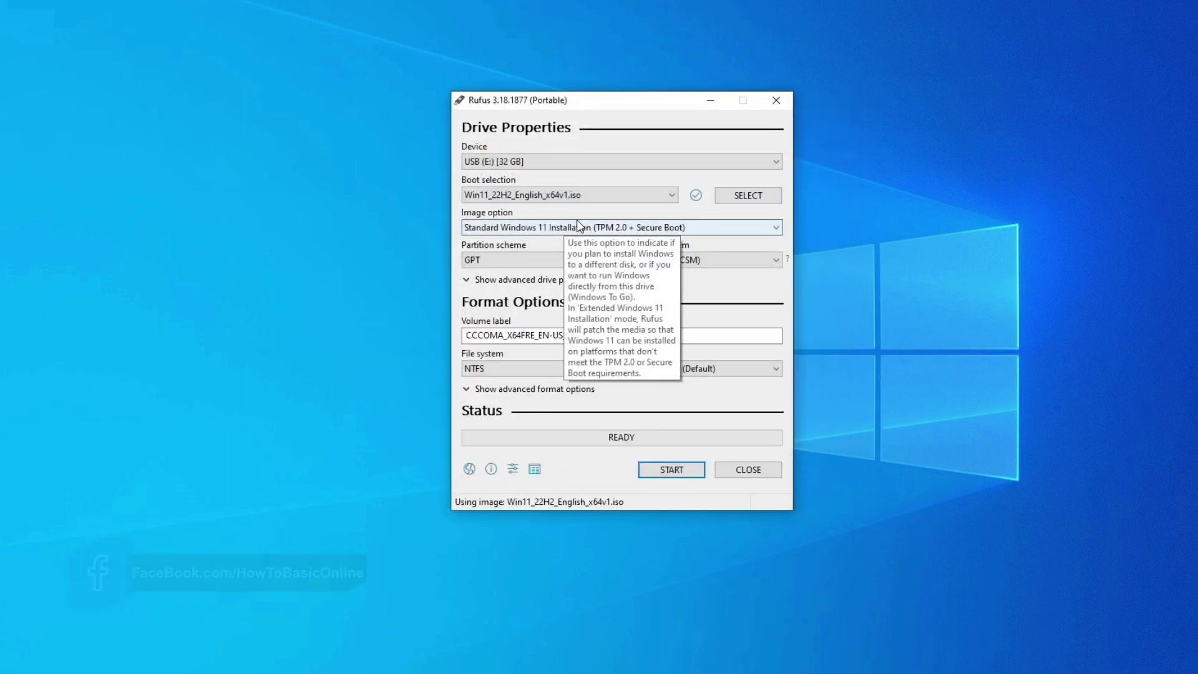
- Choose Extended install (no TPM / no Secure Boot), MBR, label 'W11 X64 MBR BIOS', and NTFS
left_click(738, 228)
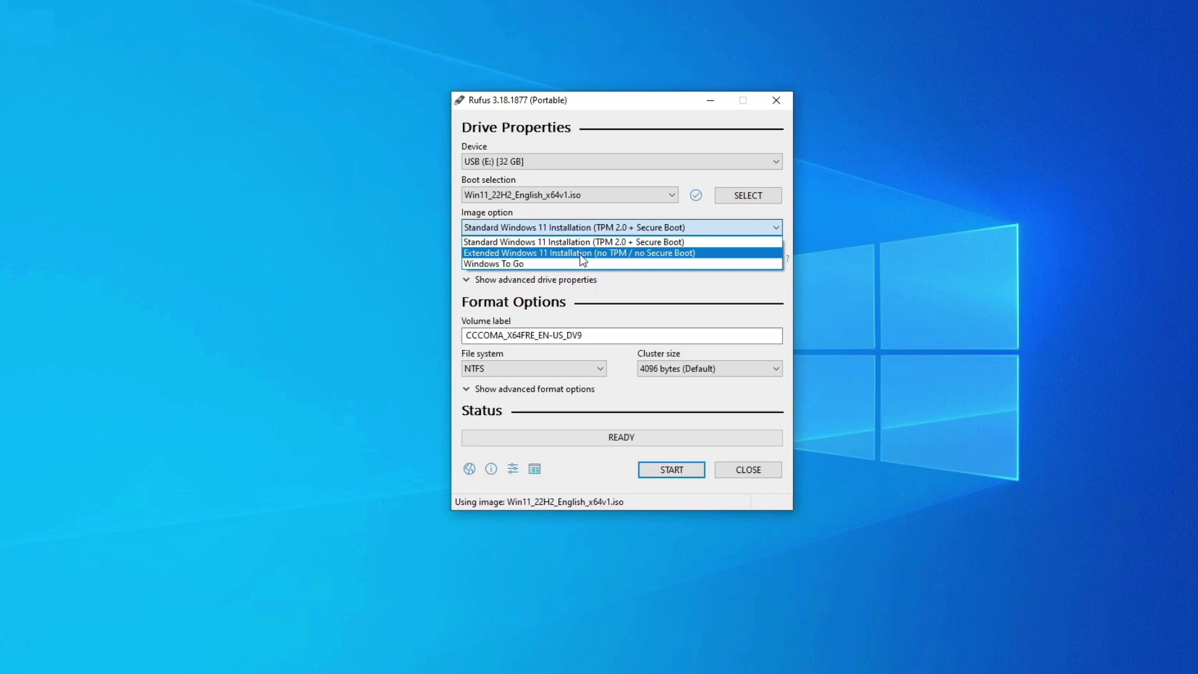
left_click(623, 256)
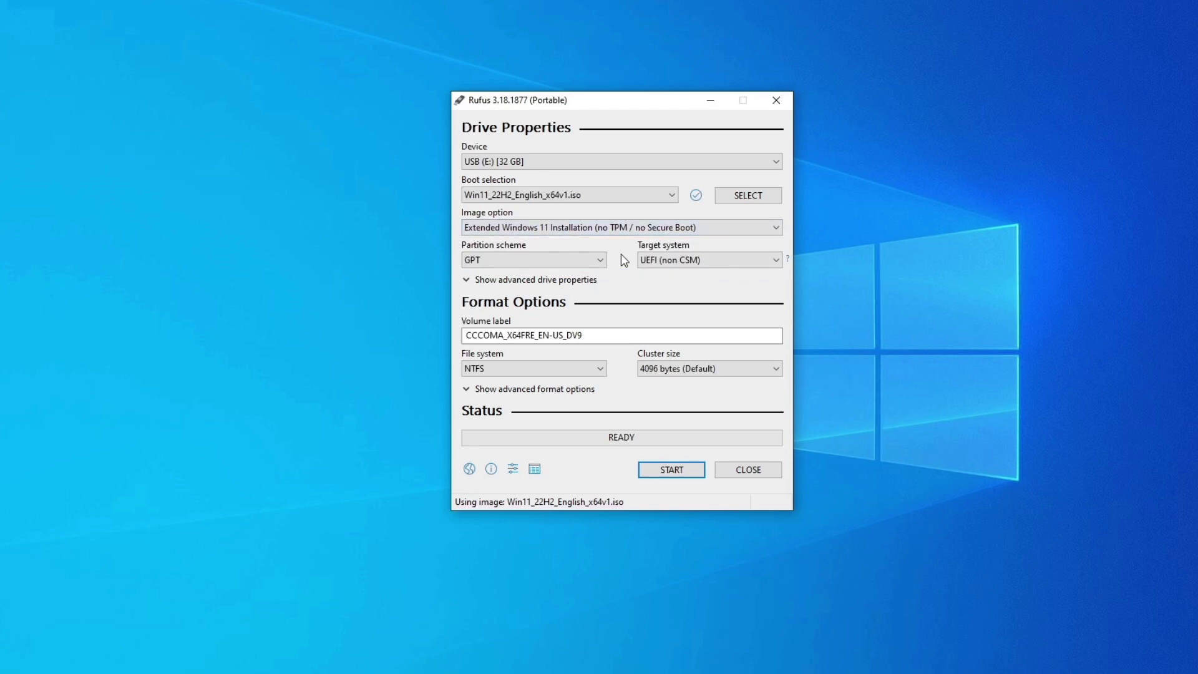
left_click(485, 261)
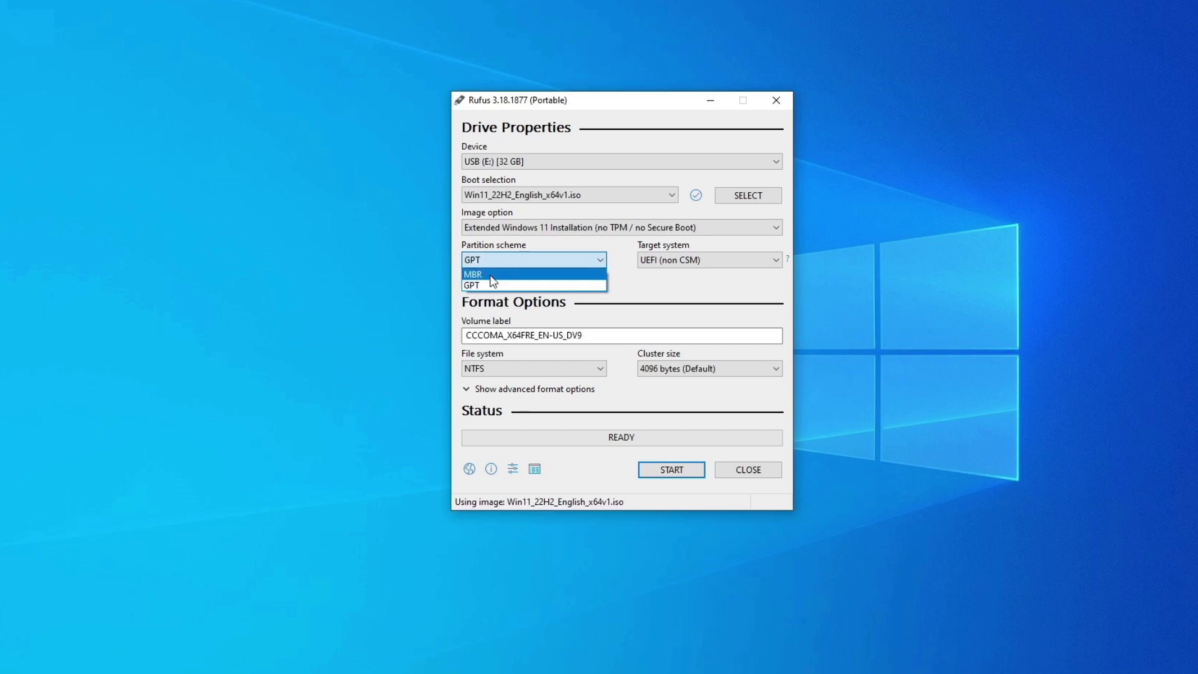
left_click(493, 275)
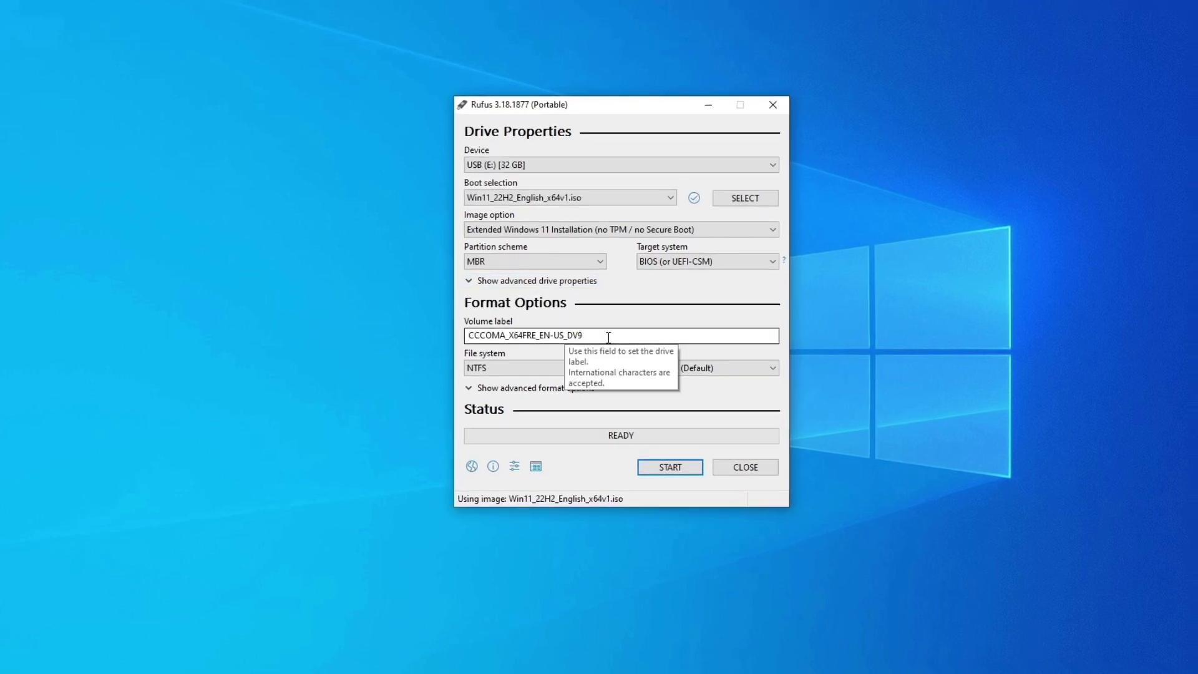
left_click_drag(608, 337, 475, 353)
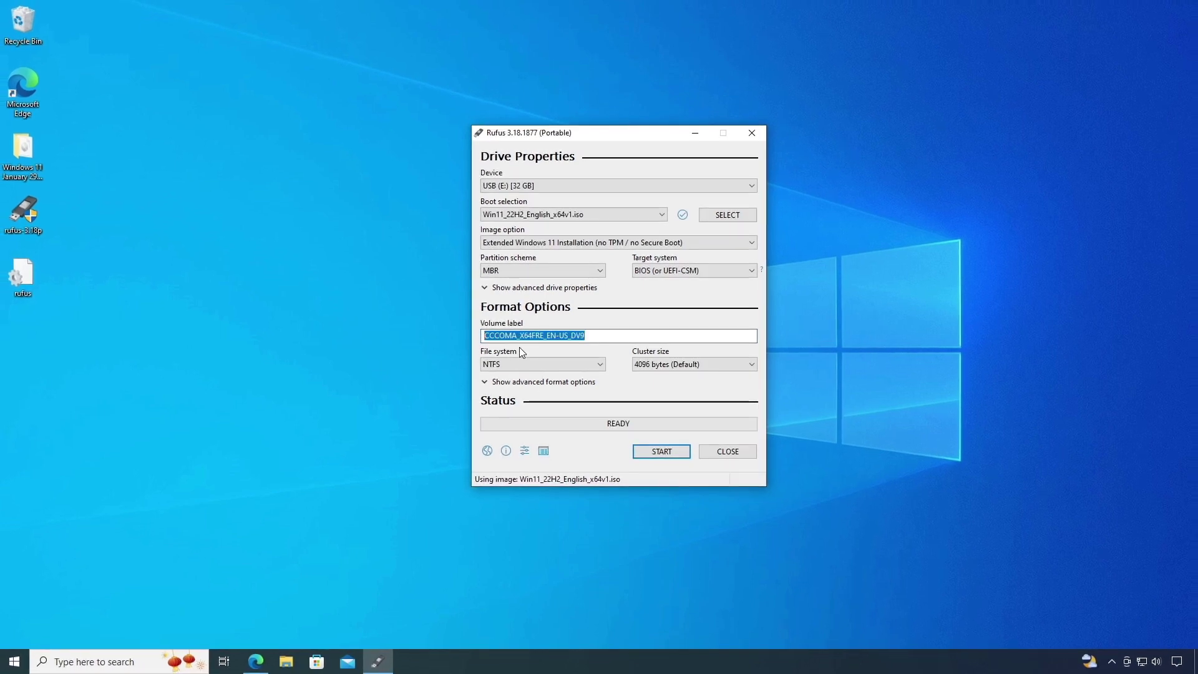
type("W11 X64 ")
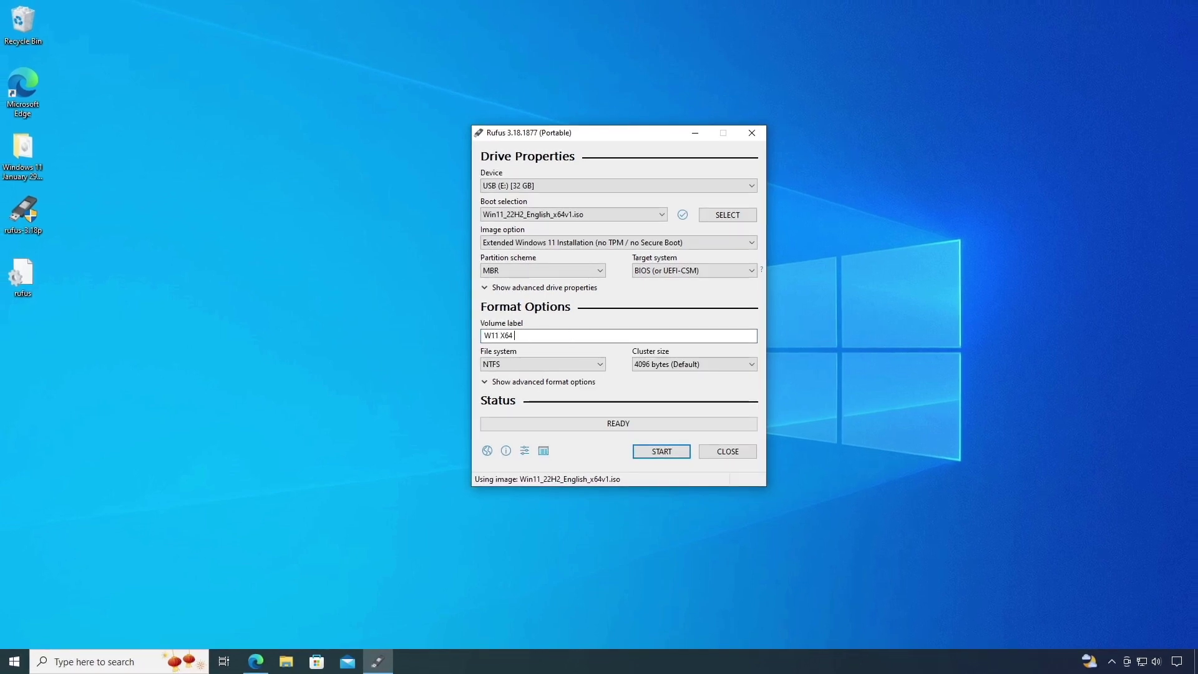
type("MBR BIOS")
left_click(581, 364)
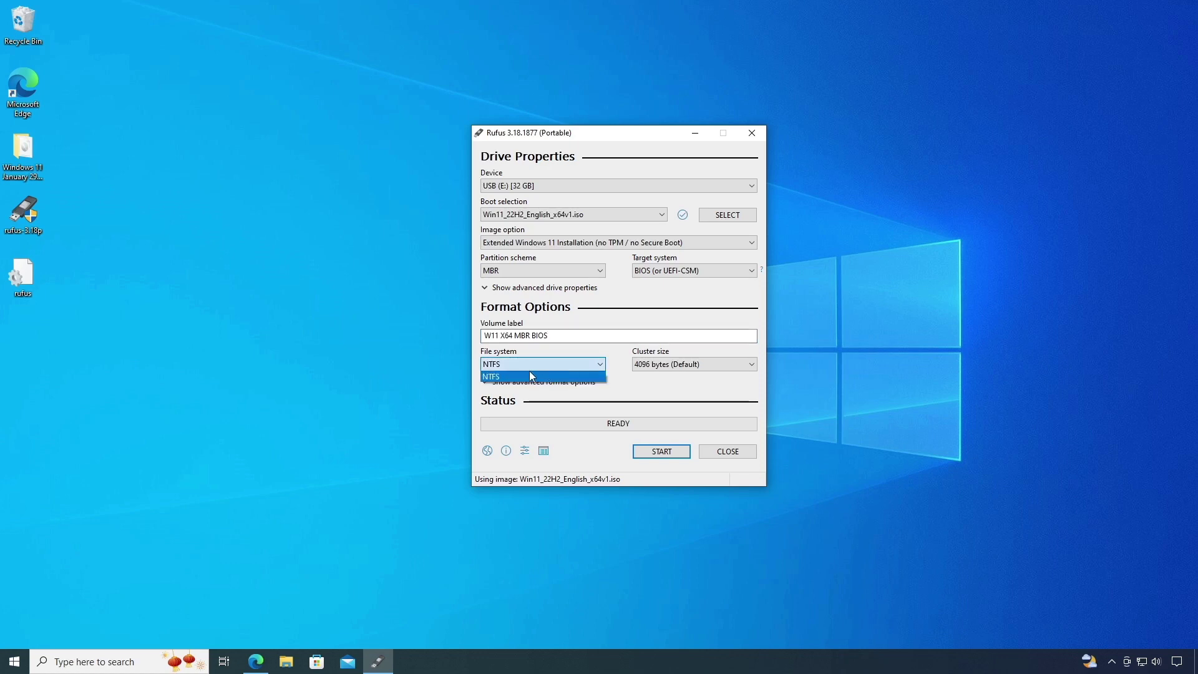
left_click(514, 377)
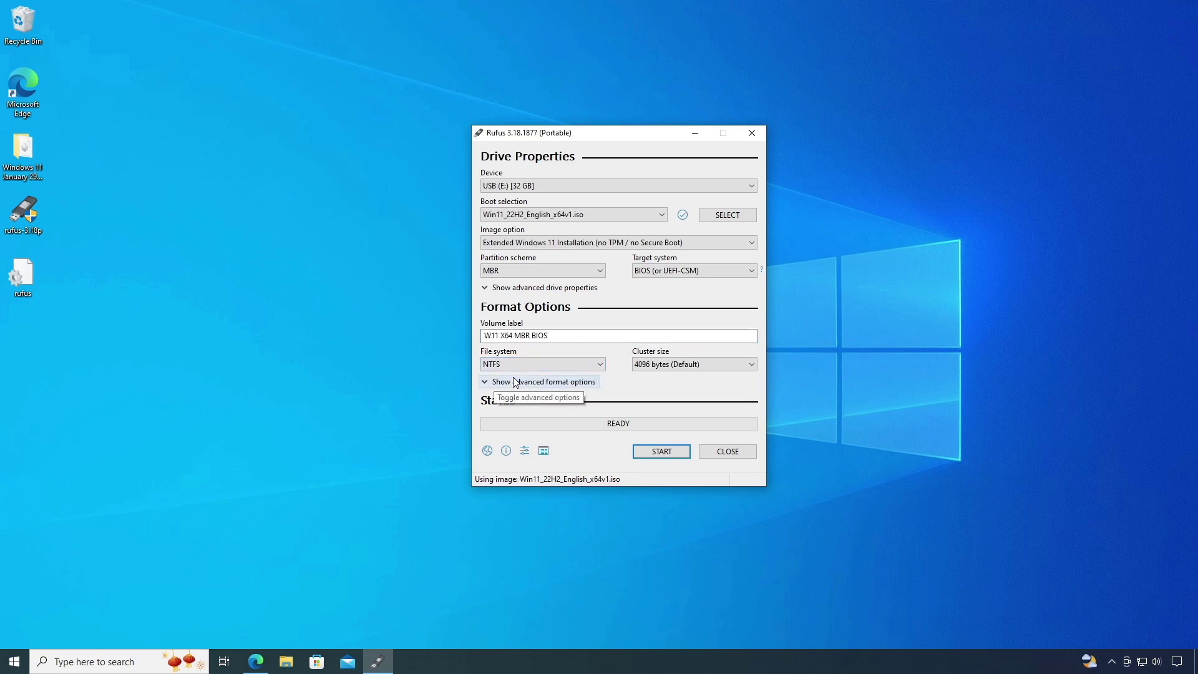
- Start writing the Windows 11 image and confirm erasing all data on USB drive E:
left_click(663, 453)
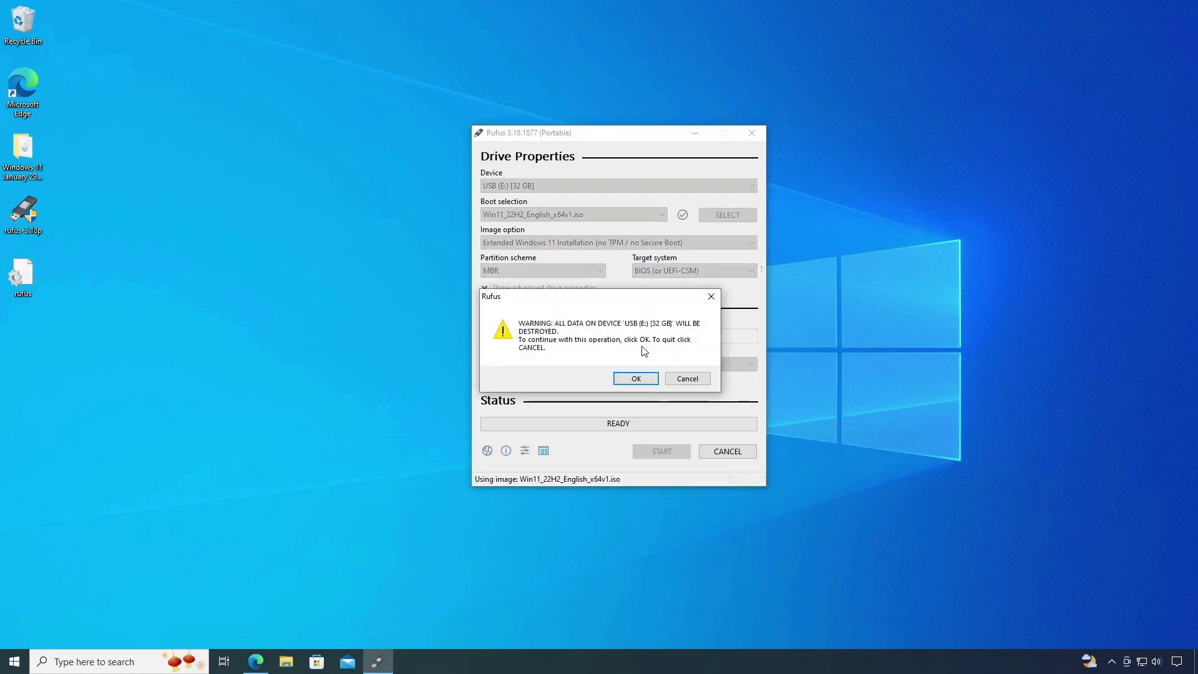
left_click_drag(644, 302, 661, 302)
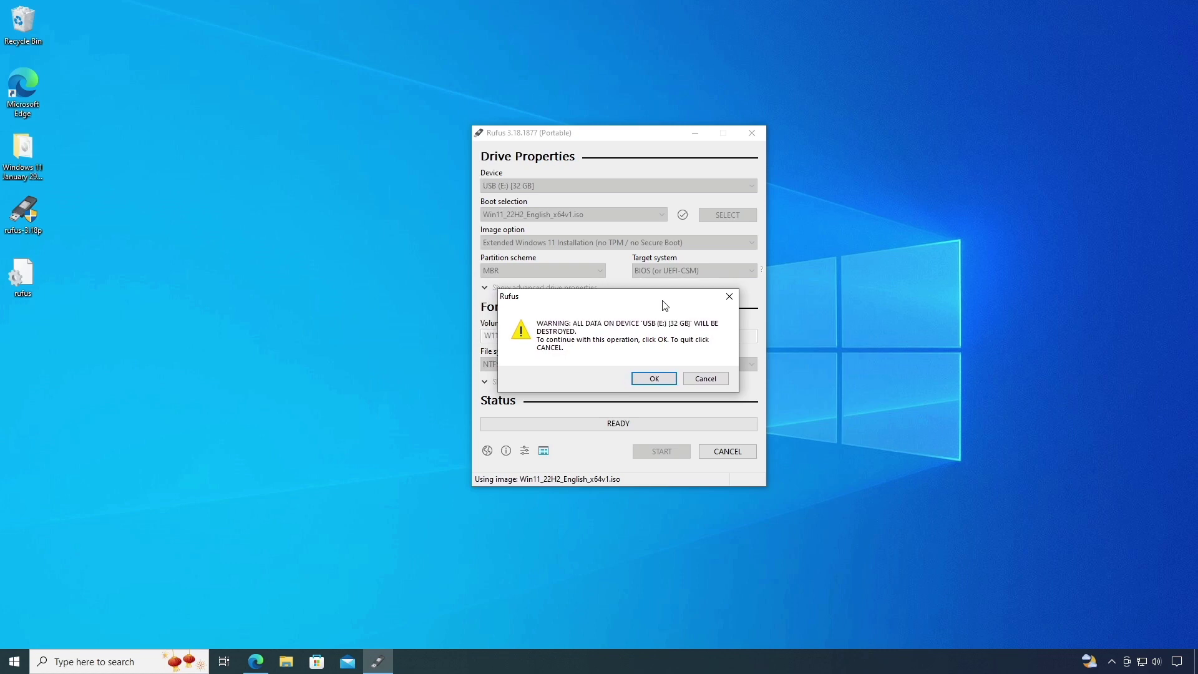
left_click(654, 379)
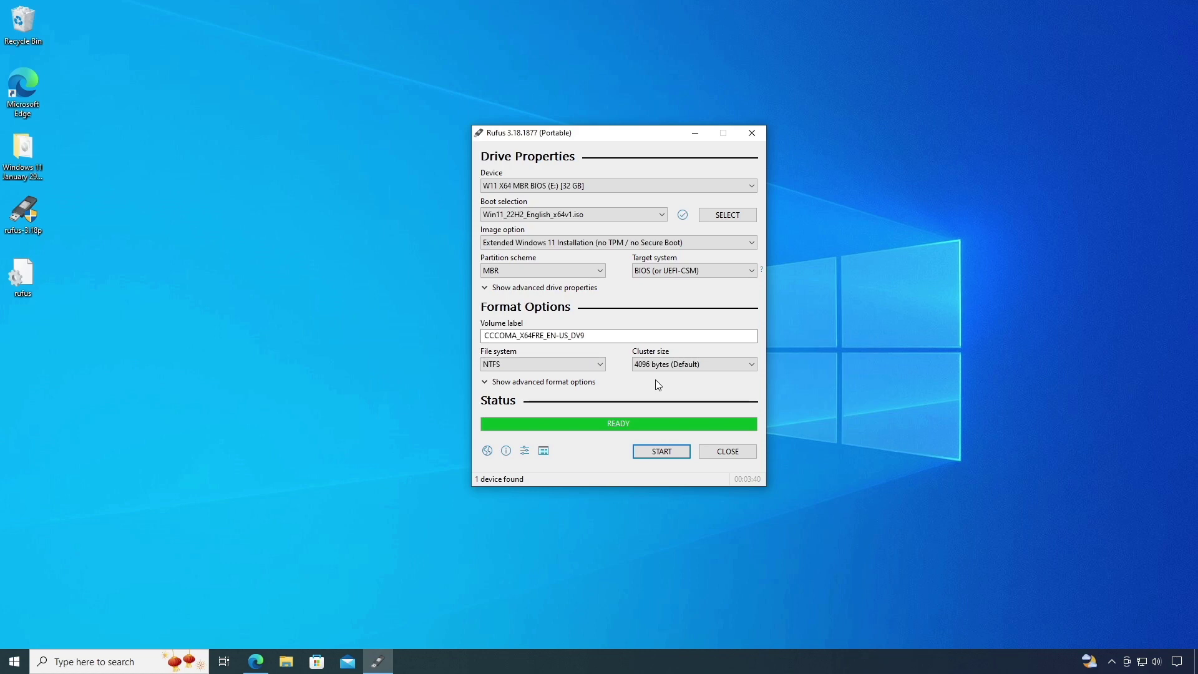
- Close Rufus and view This PC in File Explorer showing the W11 X64 MBR BIOS (E:) drive
left_click(717, 450)
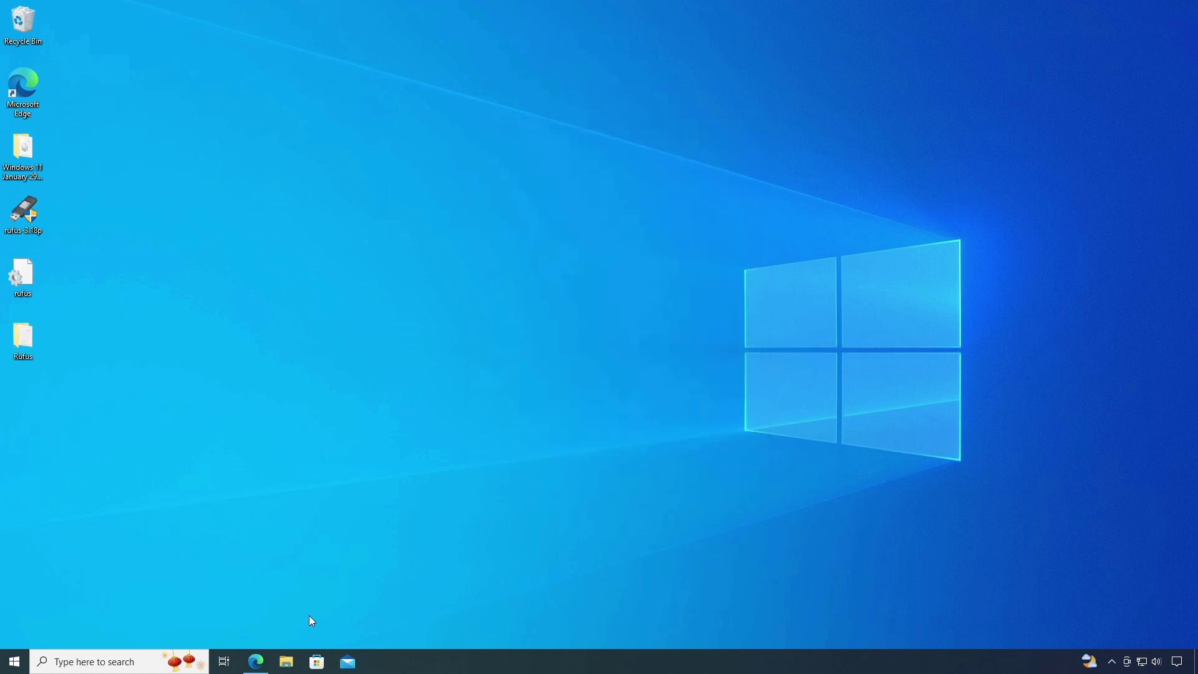
left_click(287, 662)
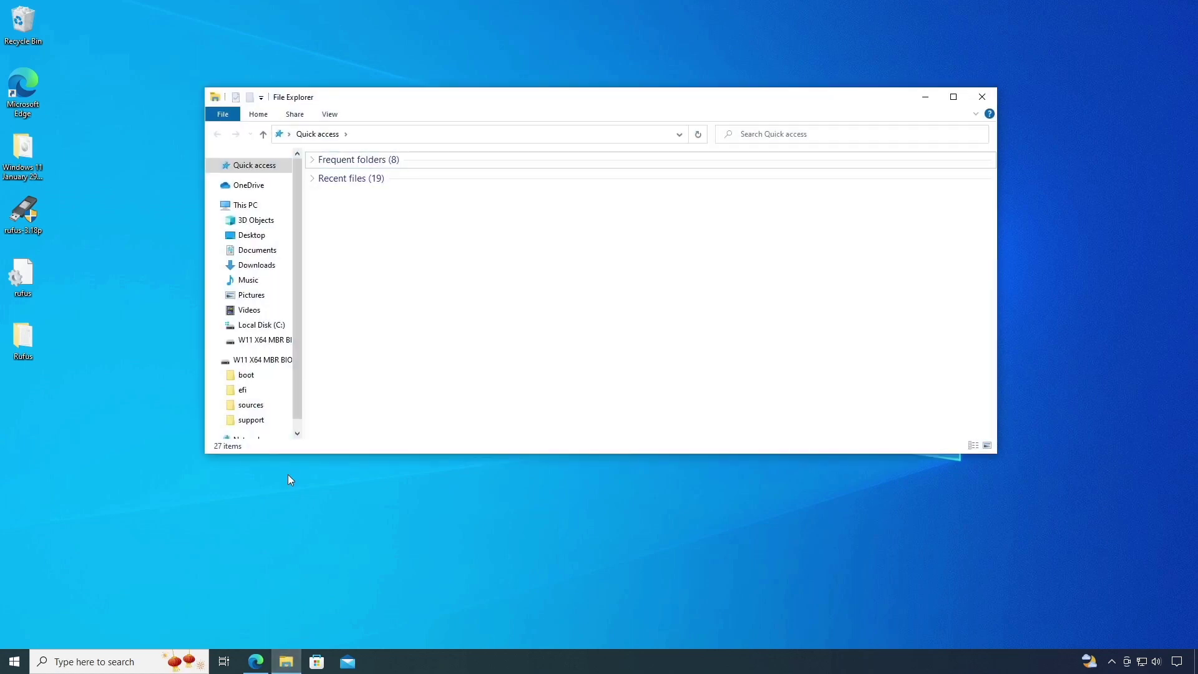
left_click(249, 210)
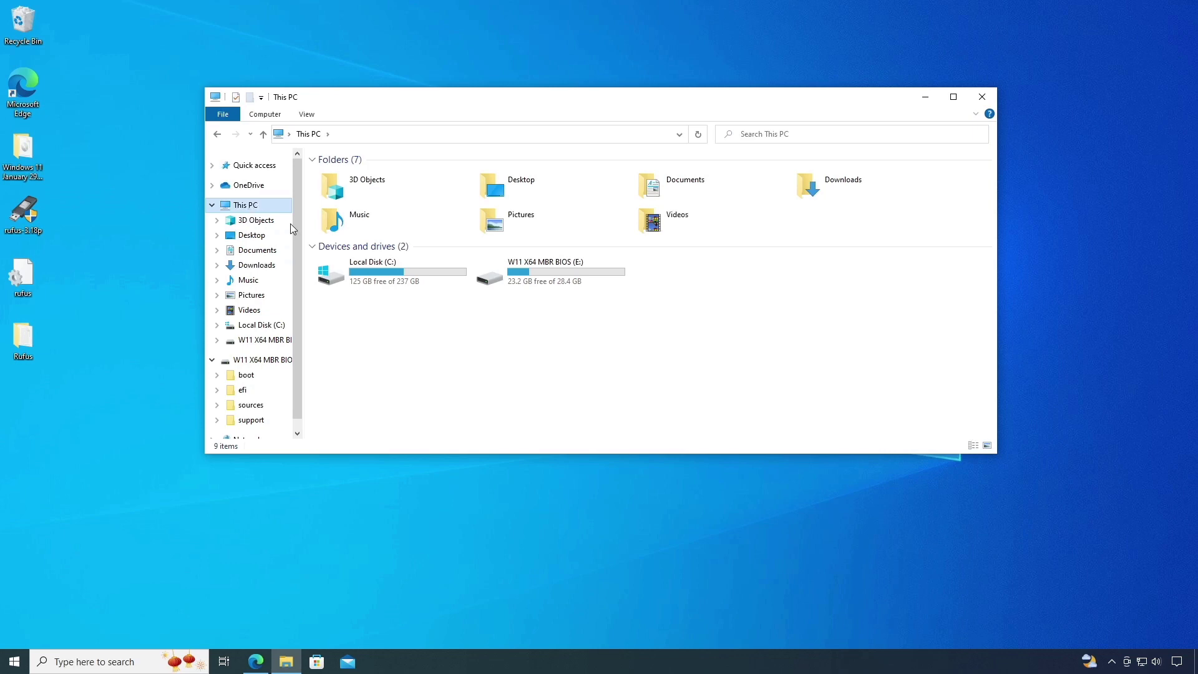